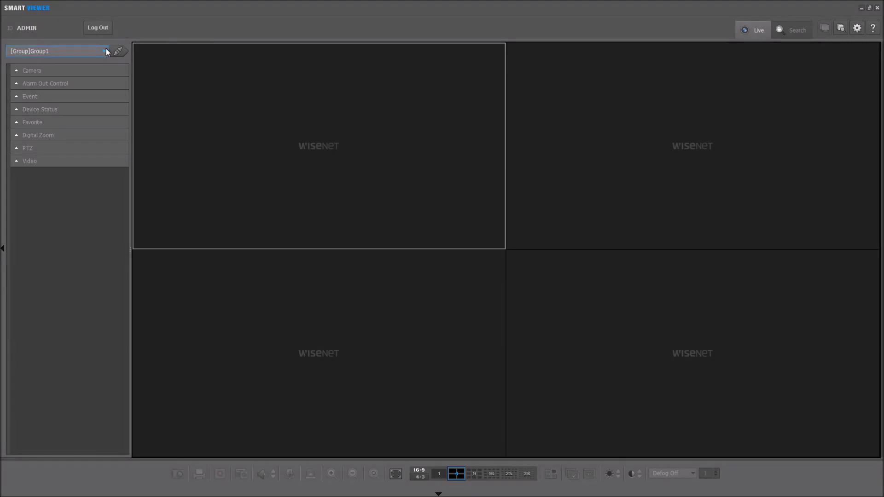
Step: Connect Group1 so the four tiles stream live camera feeds
left_click(107, 52)
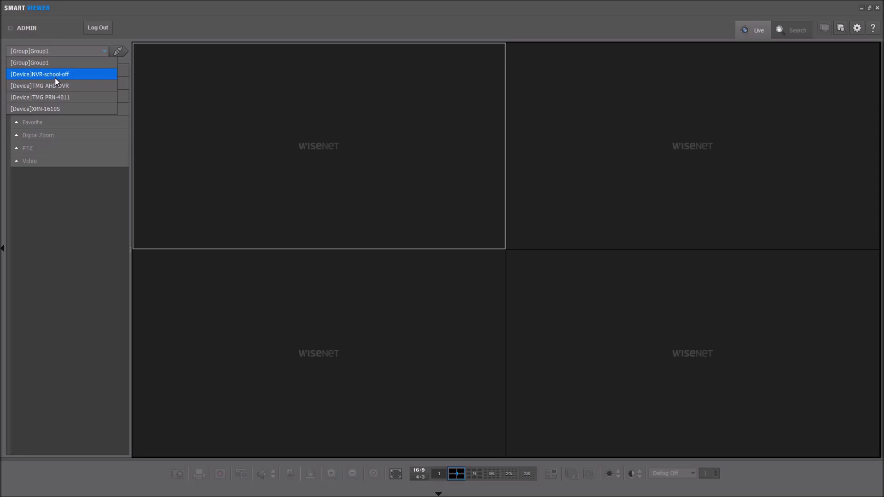
left_click(56, 62)
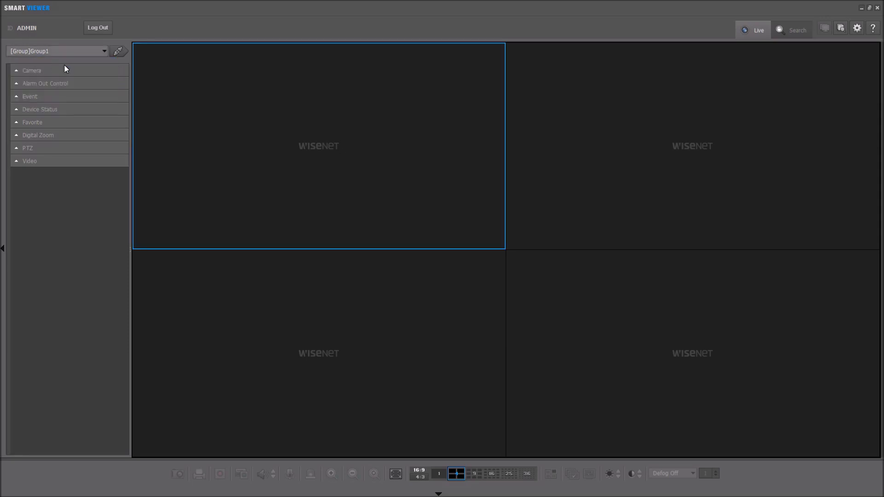
left_click(117, 53)
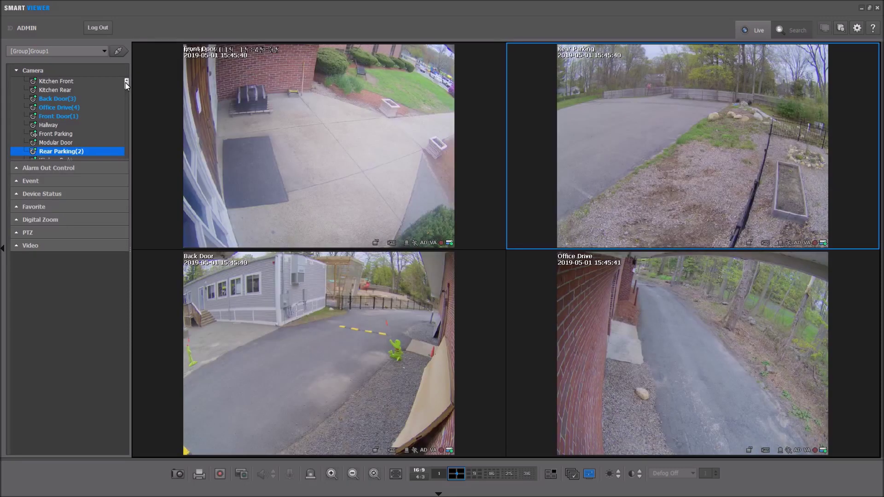
Step: Expand the Camera panel and browse the NVR-school-off recorder's camera list
left_click(125, 82)
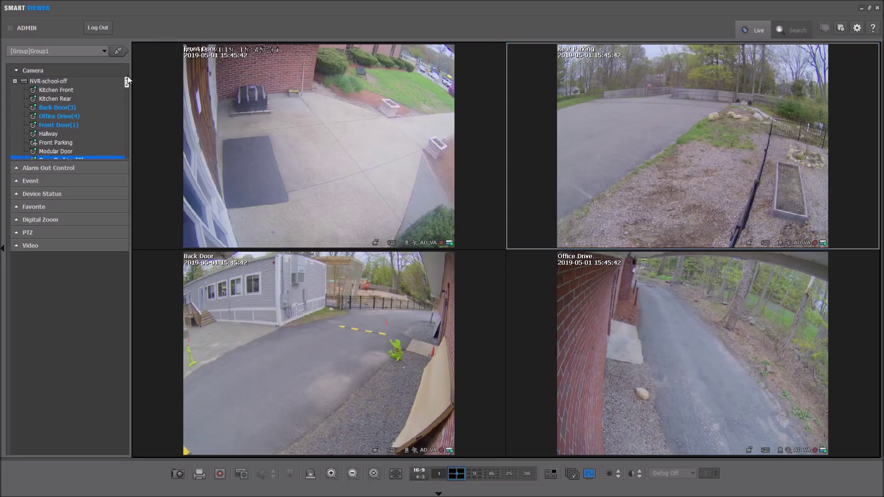
left_click(29, 81)
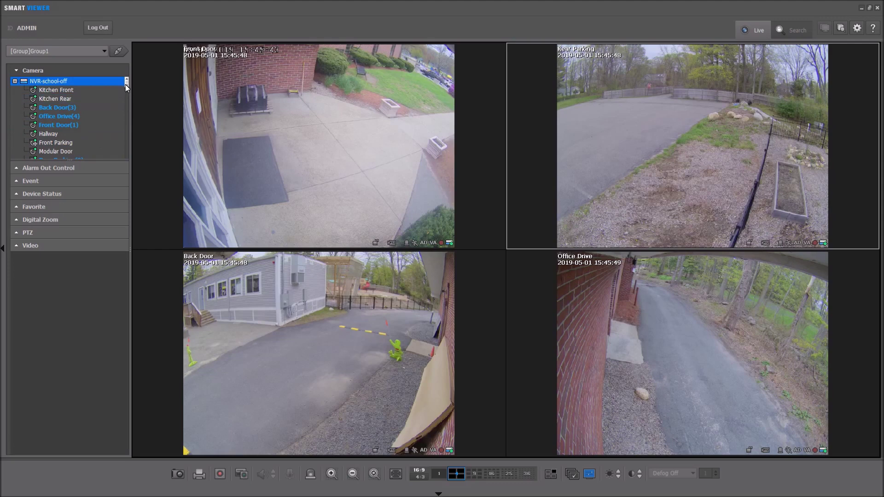
left_click_drag(126, 84, 127, 87)
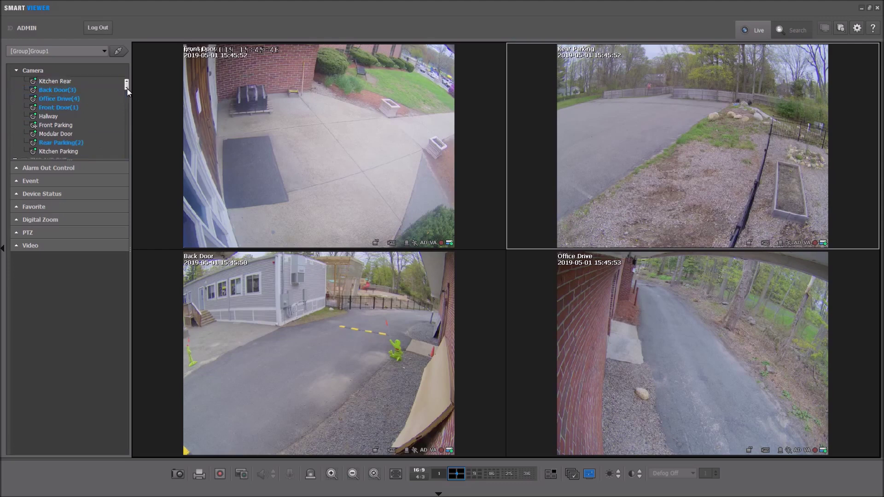
scroll(125, 89, "down", 2)
Step: Put Kitchen Parking in the bottom-left tile, briefly trying Modular Door there first
left_click_drag(51, 115, 264, 308)
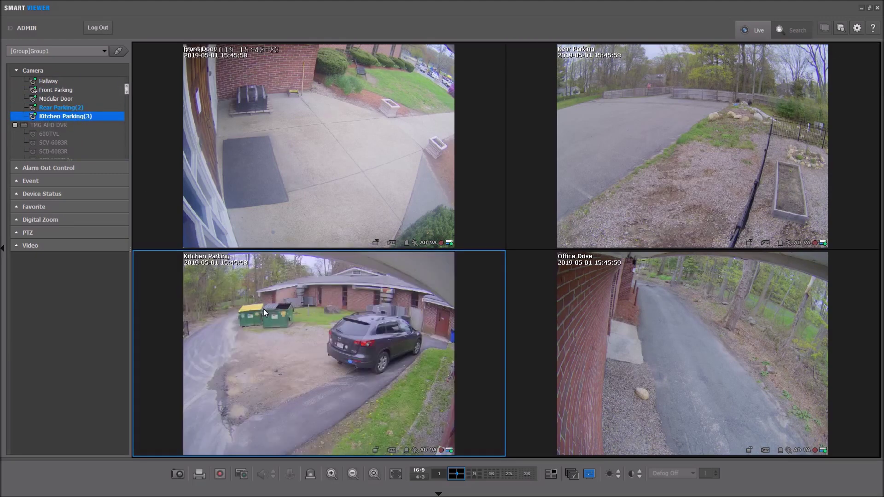
left_click(73, 98)
double_click(73, 98)
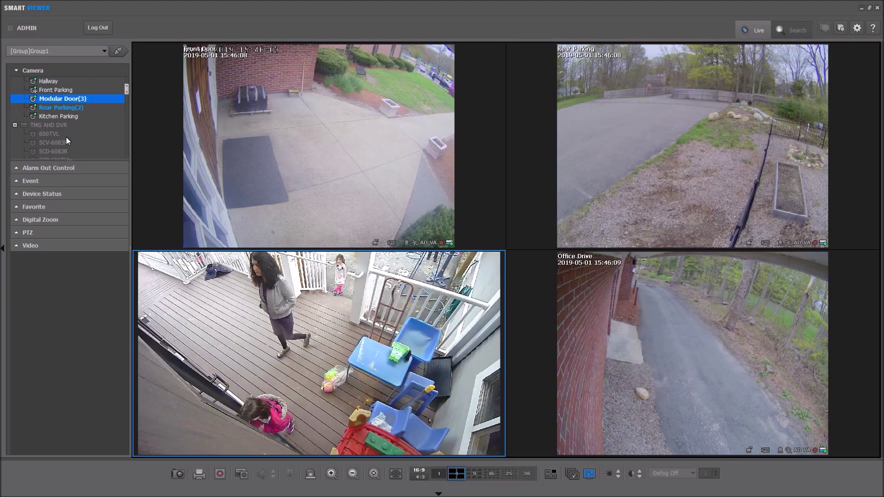
left_click_drag(64, 120, 226, 285)
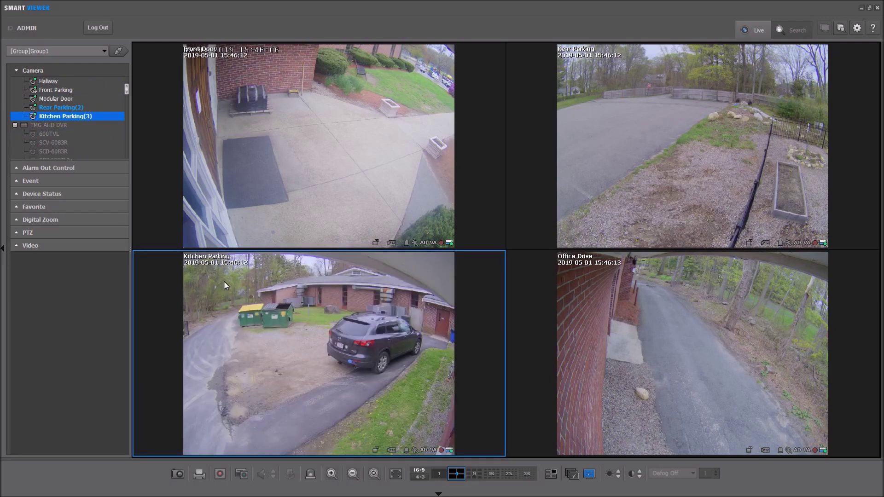
Step: Select the Front Door, Rear Parking, Office Drive and Kitchen Parking tiles in turn
left_click(276, 156)
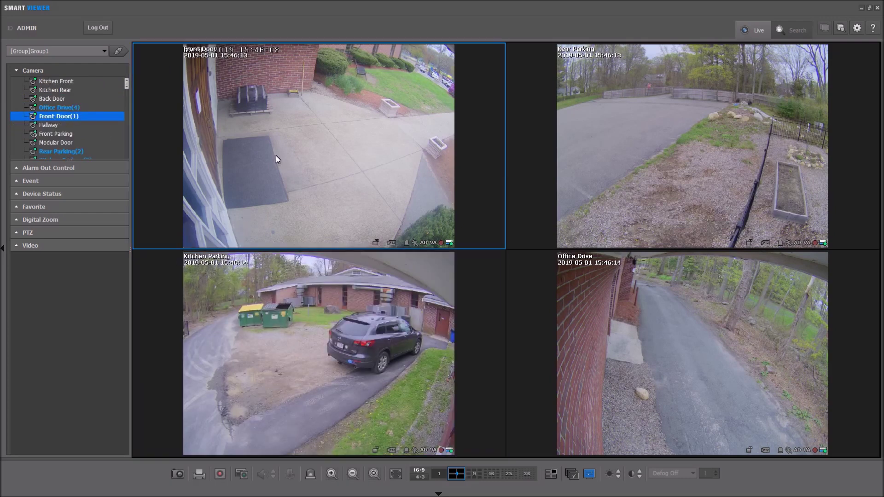
left_click(580, 187)
left_click(583, 295)
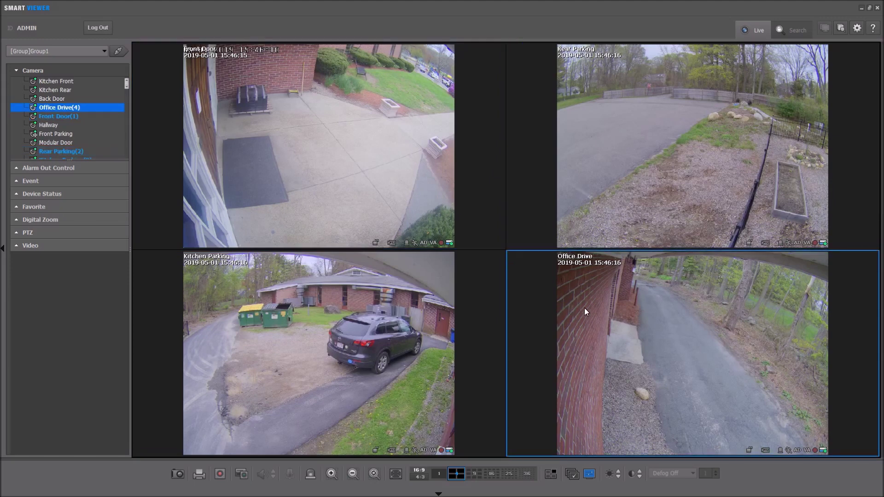
left_click(421, 335)
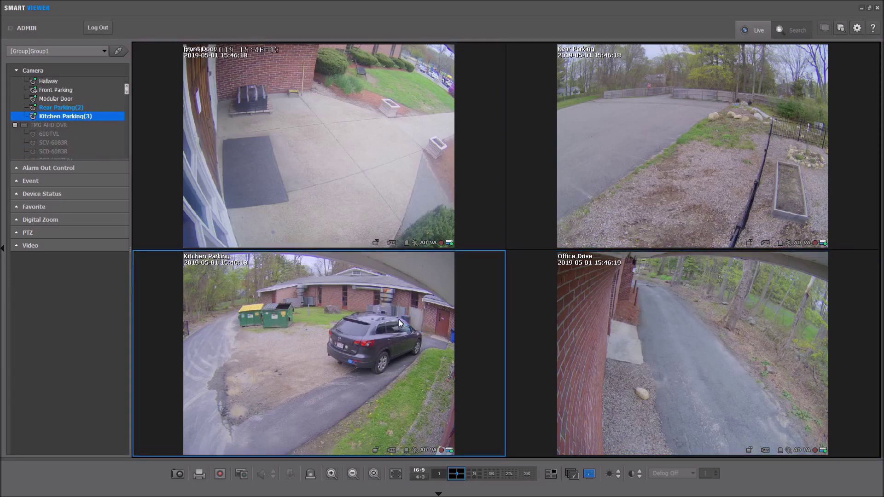
Step: Cycle through the 9, 16, 25 and 36-tile layouts, return to 9, and set 4:3 aspect
left_click(469, 472)
left_click(494, 474)
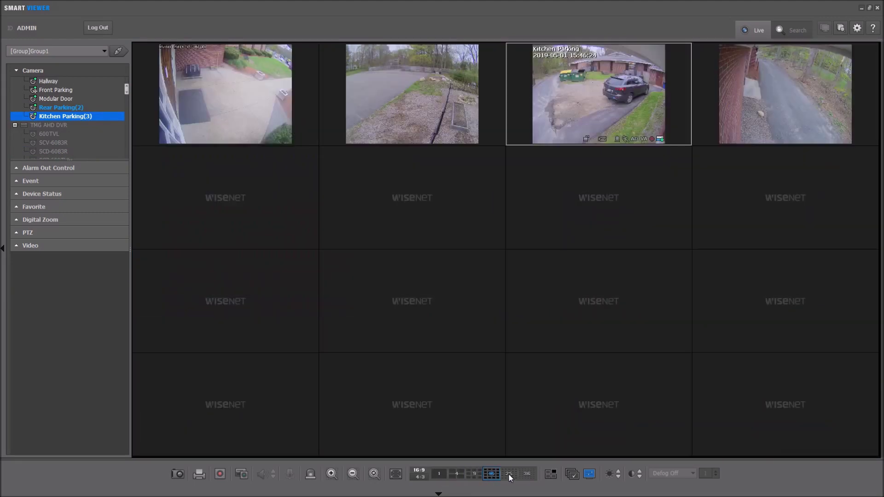
left_click(508, 474)
left_click(527, 474)
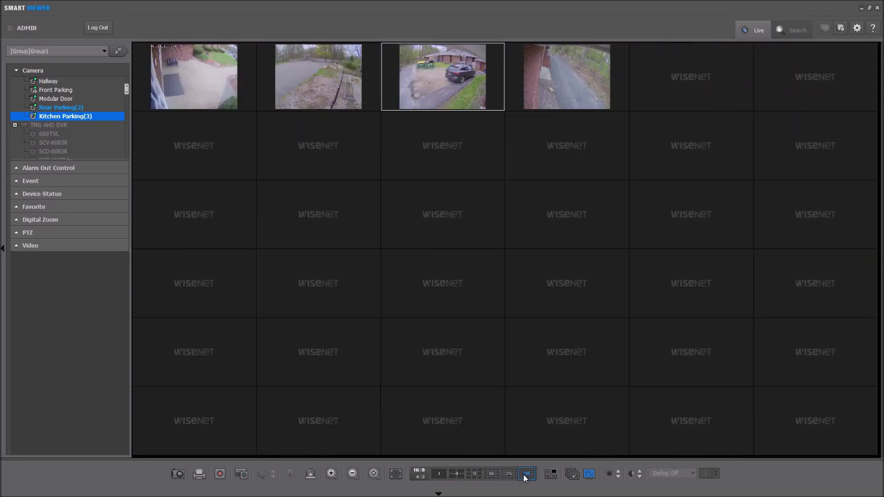
left_click(475, 474)
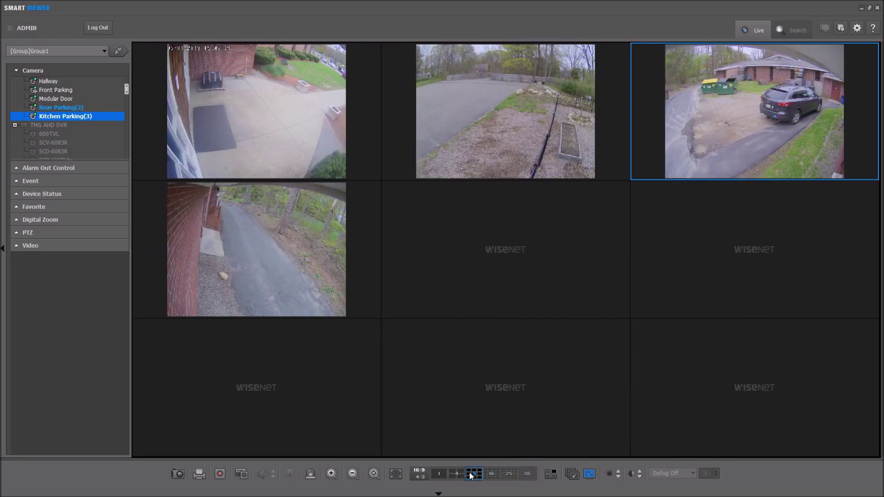
left_click(419, 477)
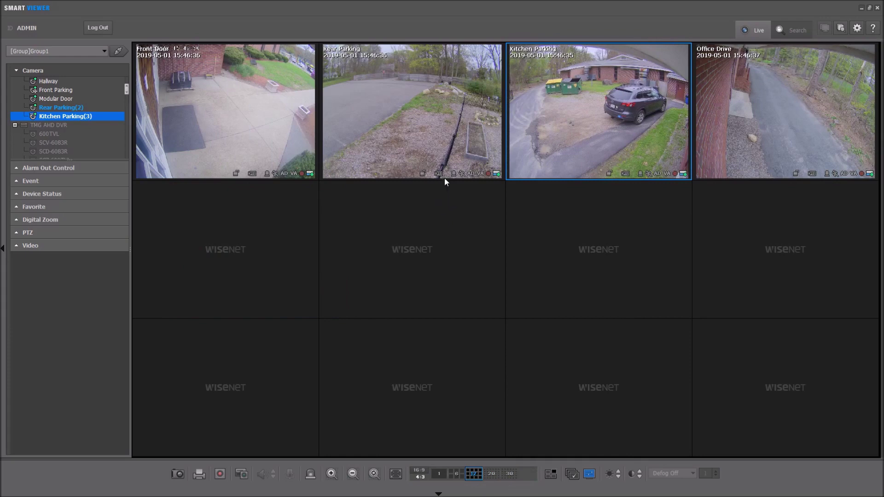
Step: Maximise the Rear Parking tile to full view and bring up the Capture snapshot dialog
double_click(449, 167)
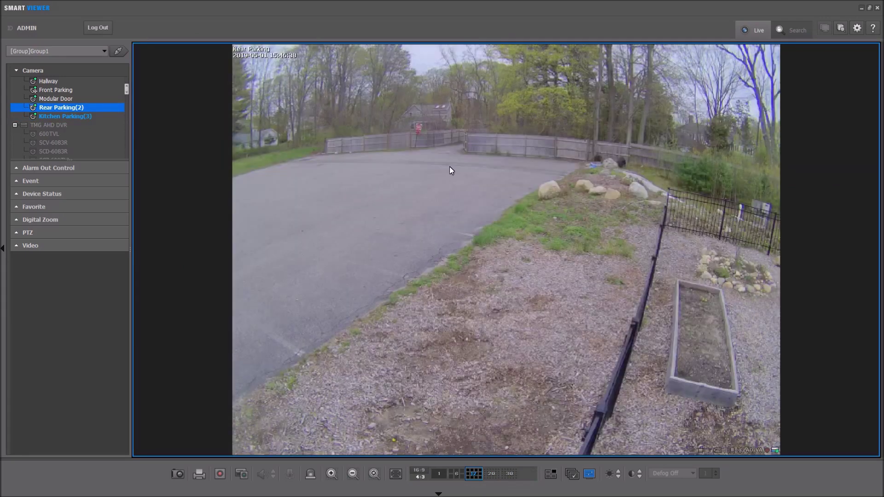
double_click(369, 261)
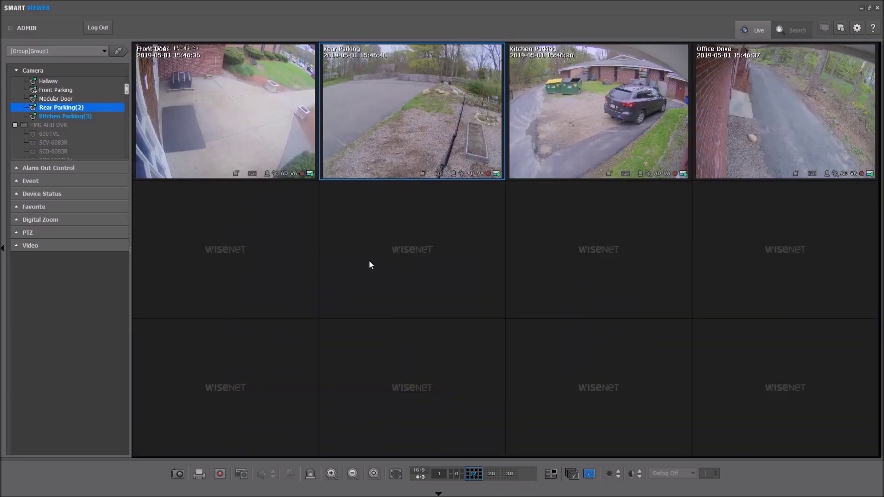
double_click(406, 144)
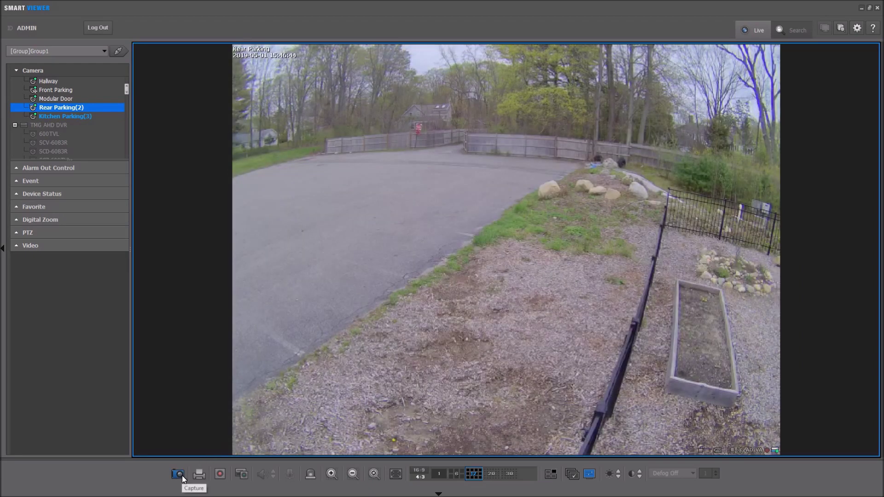
left_click(178, 475)
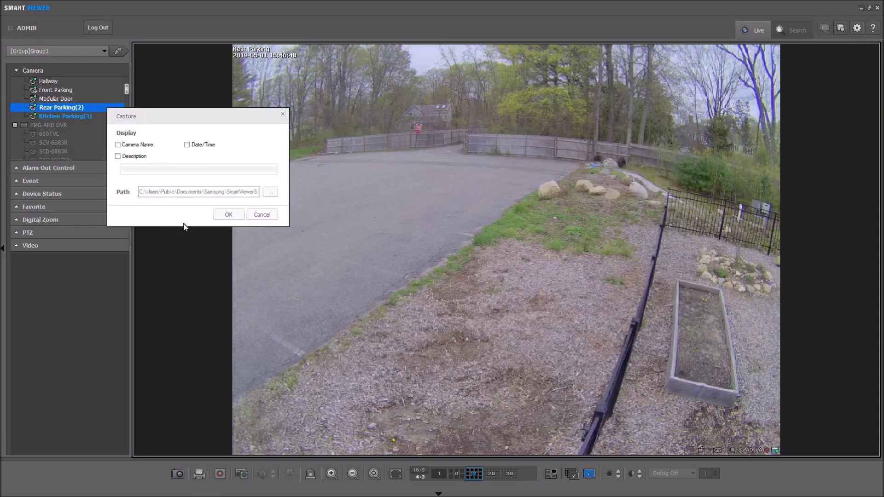
Step: Cancel the Capture dialog without saving a snapshot
left_click(272, 215)
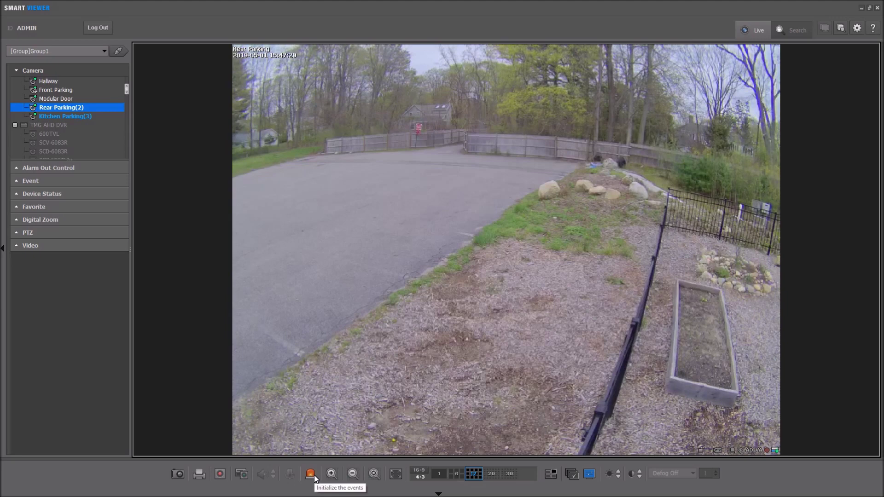
Step: Digitally zoom Rear Parking to 2200%, pan to the fence, ease to 1500%, then delete all tiles
left_click(332, 474)
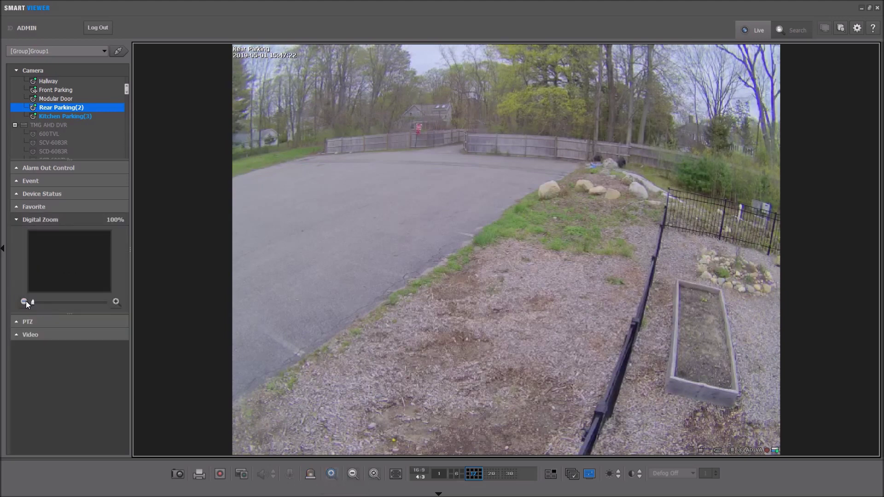
left_click_drag(32, 303, 48, 302)
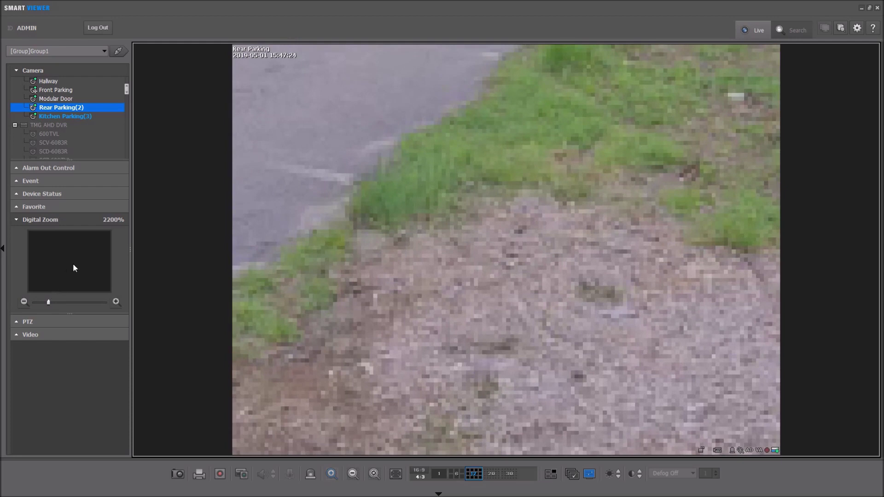
left_click_drag(67, 261, 58, 249)
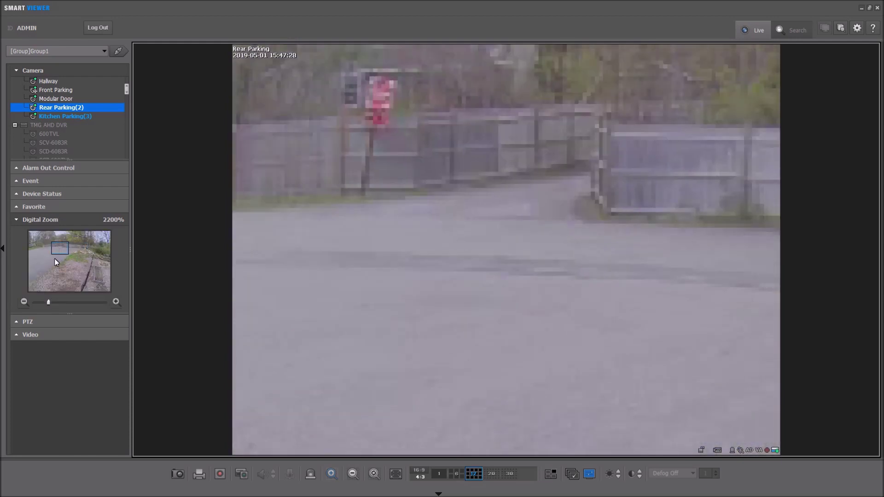
left_click_drag(49, 301, 23, 297)
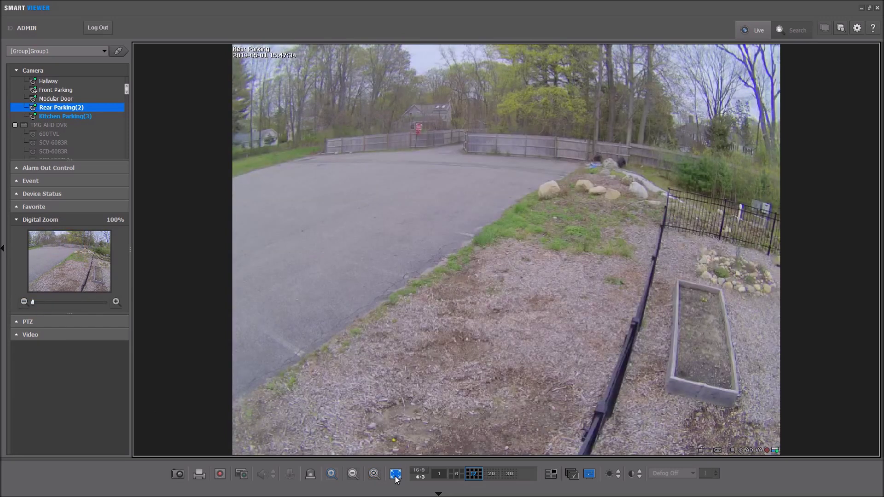
left_click(552, 474)
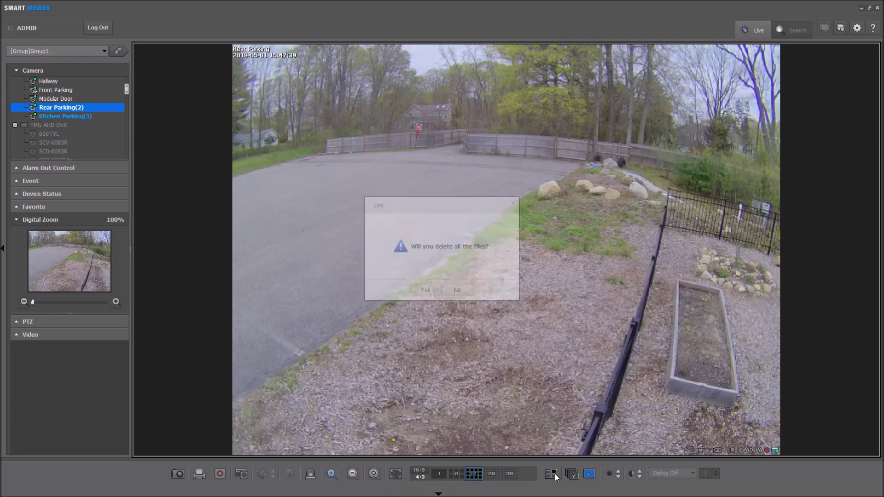
left_click(429, 292)
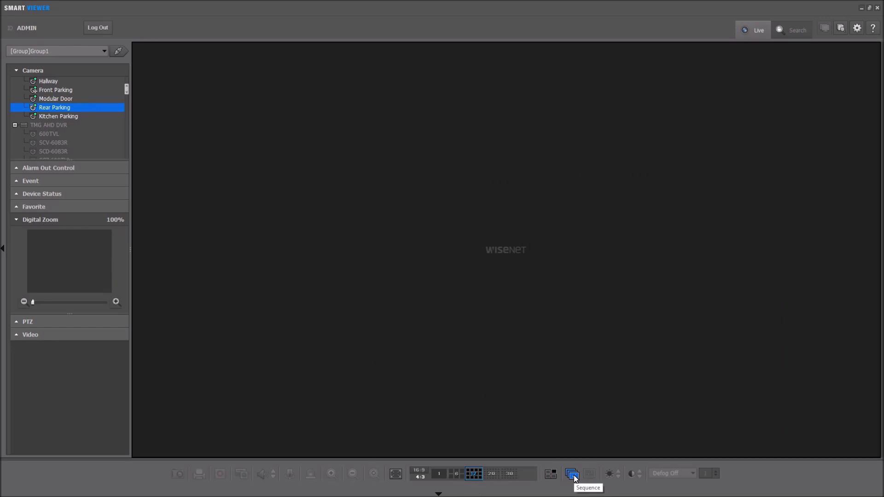
Step: Toggle Sequence, show Kitchen Parking live in the view, and switch the OSD overlay off and on
left_click(573, 475)
left_click_drag(90, 116, 525, 449)
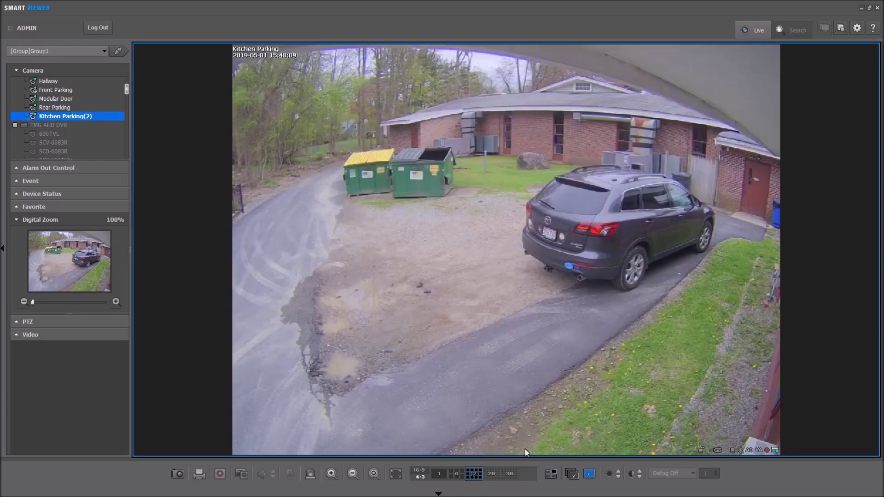
left_click(590, 476)
left_click(590, 475)
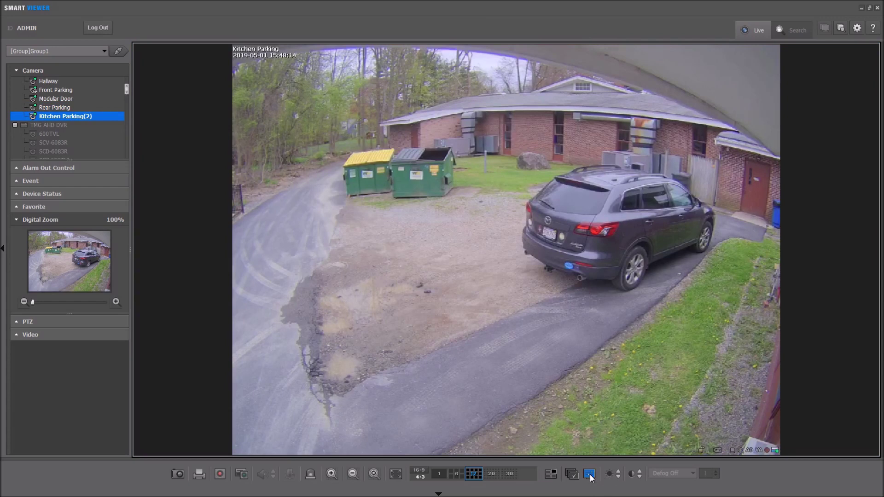
Step: Switch to a 30-tile grid and raise the image brightness and contrast
left_click(509, 474)
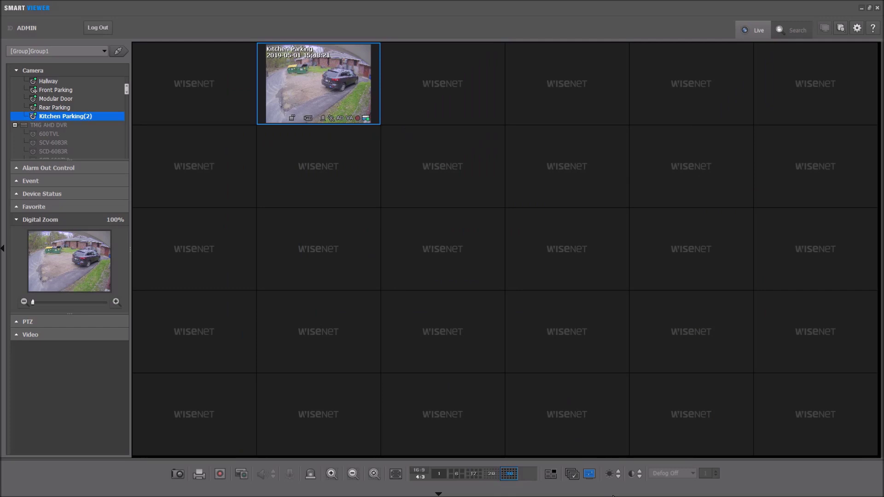
left_click(619, 473)
left_click(640, 472)
Step: Expand the Alarm Out Control, Event, Device Status and Favorite sections, and place Rear Parking in the first tile
left_click(29, 168)
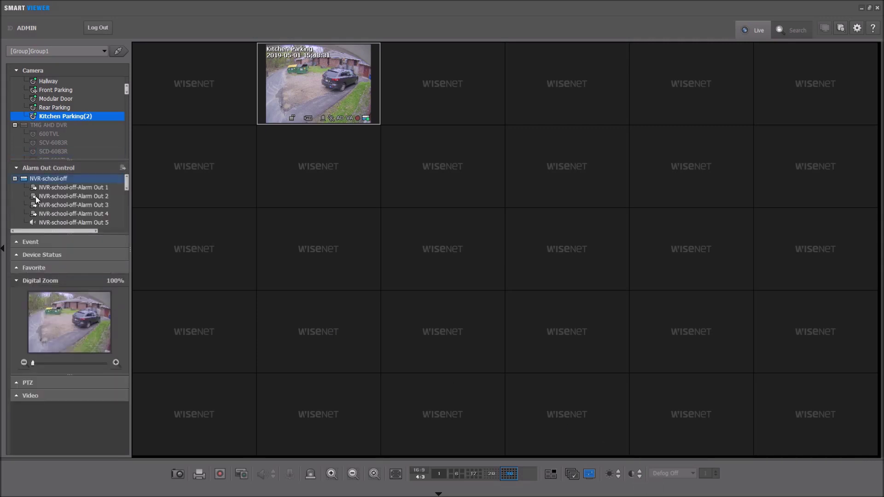
left_click(30, 243)
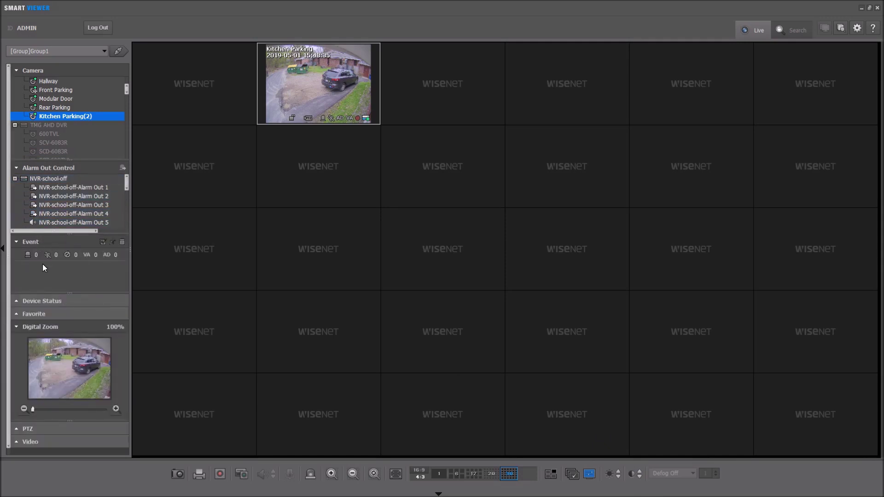
left_click(60, 302)
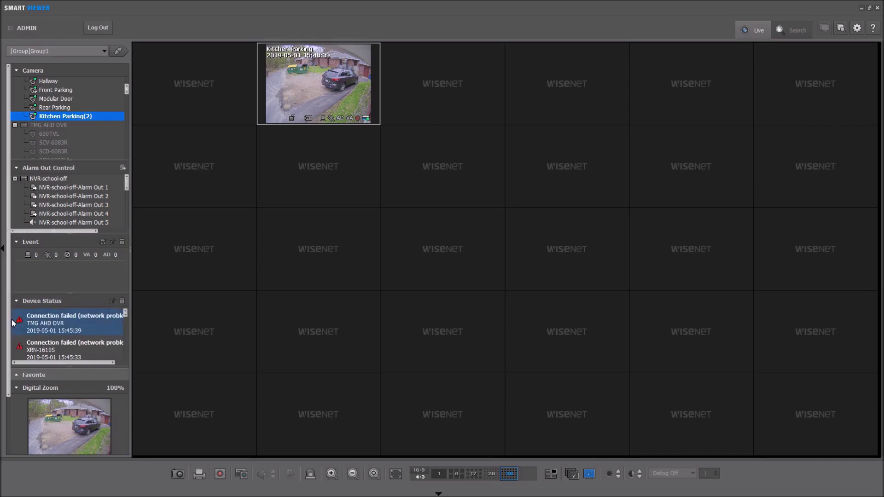
left_click(29, 376)
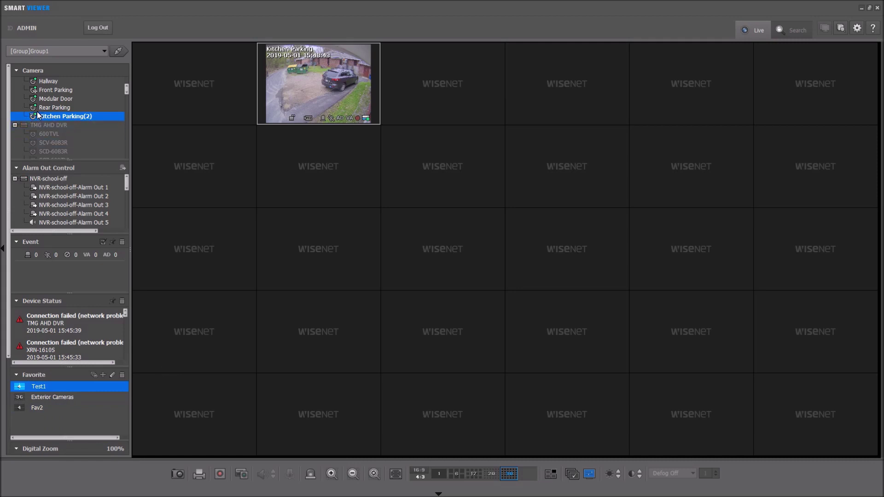
left_click_drag(46, 108, 158, 110)
Step: Add Modular Door to the grid, move a video to the top row's third tile, and put Modular Door second row, third tile
left_click(90, 99)
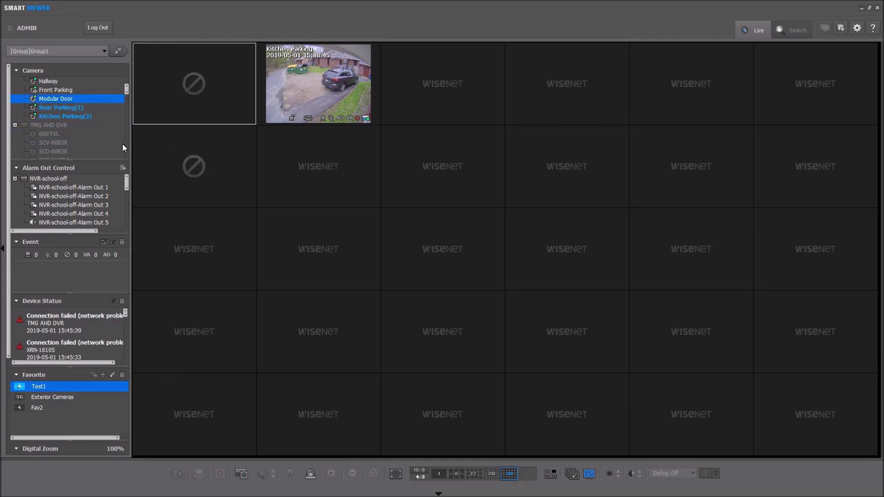
left_click_drag(60, 99, 302, 158)
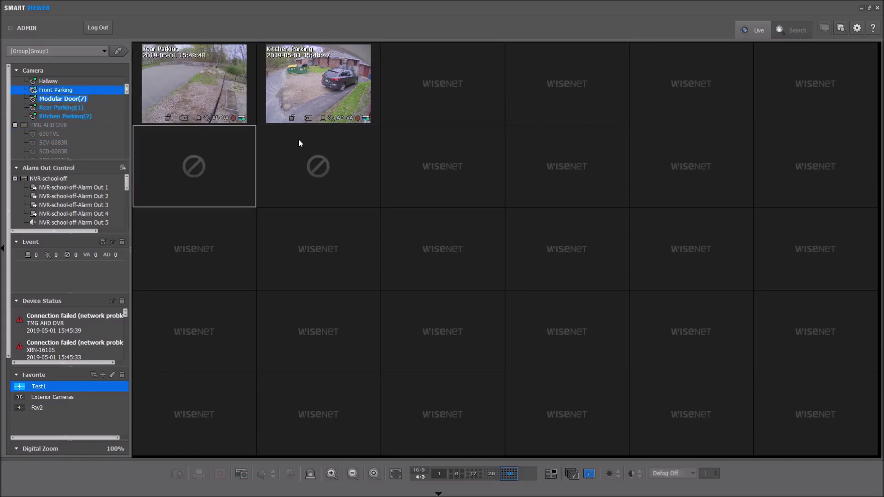
left_click(295, 144)
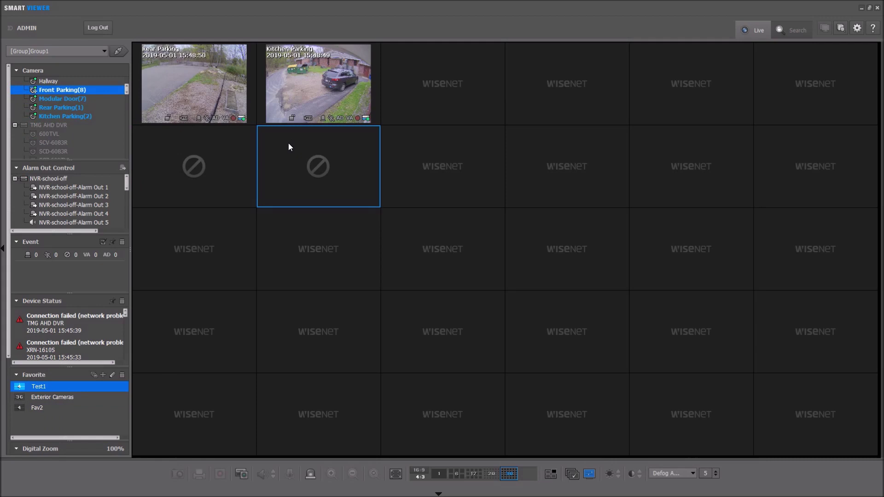
left_click_drag(289, 143, 417, 98)
left_click_drag(203, 170, 463, 175)
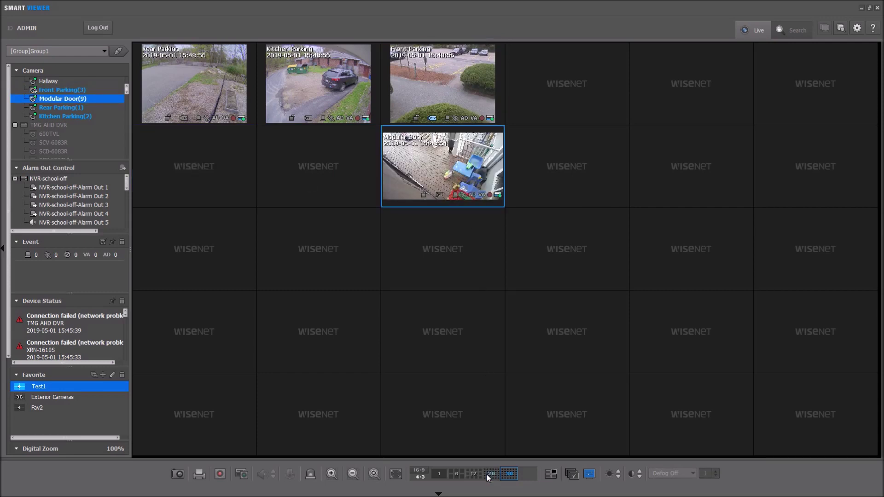
Step: Save the current camera arrangement as a new favorite named Test123
left_click(104, 375)
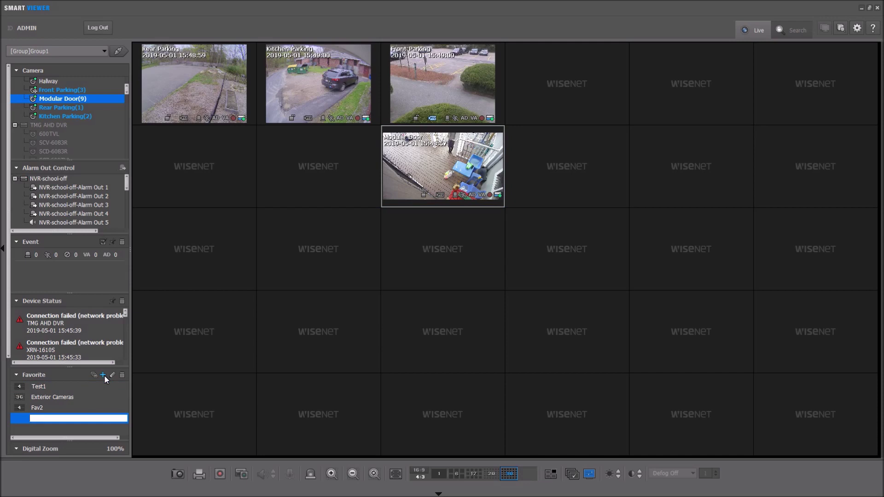
type("Test123")
key("Return")
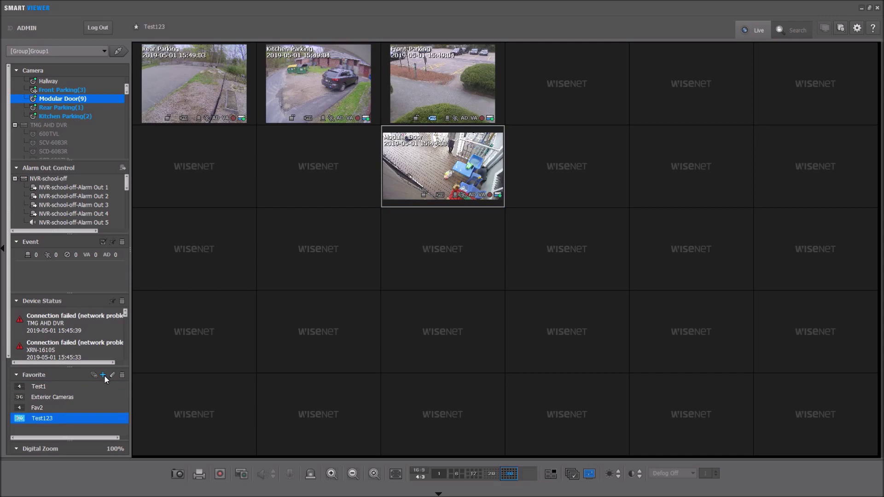
Step: Load the TMG saved favorite layout and open the first camera tile's options menu
left_click(73, 397)
double_click(73, 397)
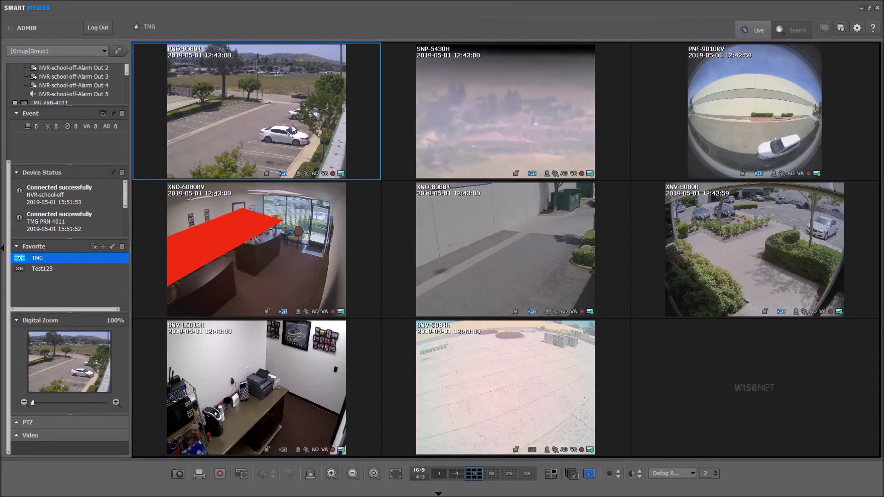
right_click(280, 119)
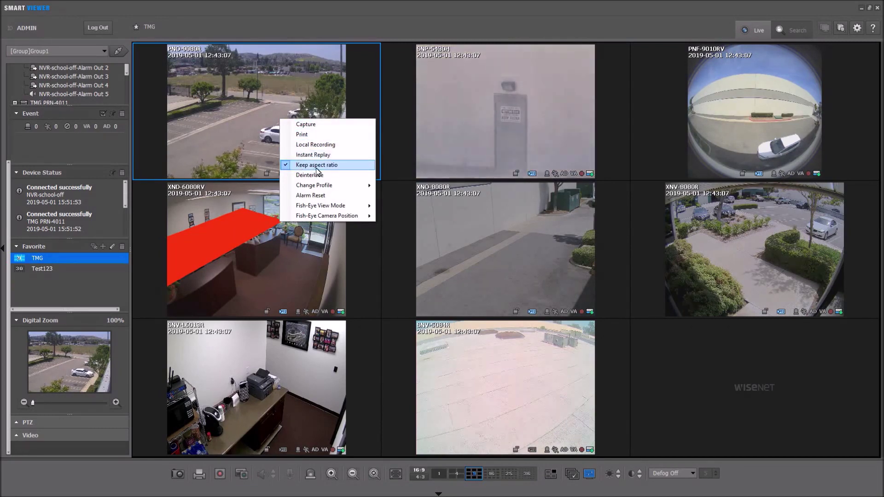
Step: Turn the first camera's Keep aspect ratio off, then back on
left_click(313, 166)
right_click(284, 132)
left_click(315, 178)
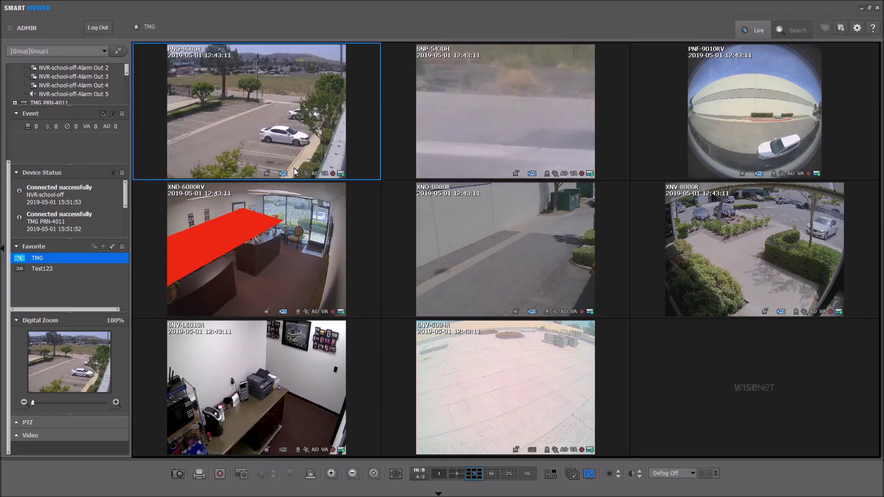
Step: Review the first camera's Change Profile stream options, then bring up the fisheye camera's options
right_click(283, 134)
mouse_move(325, 202)
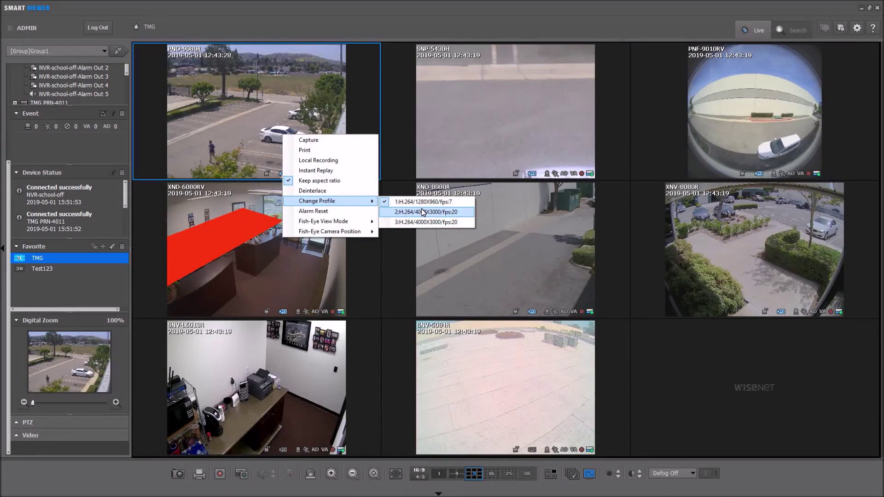
right_click(773, 124)
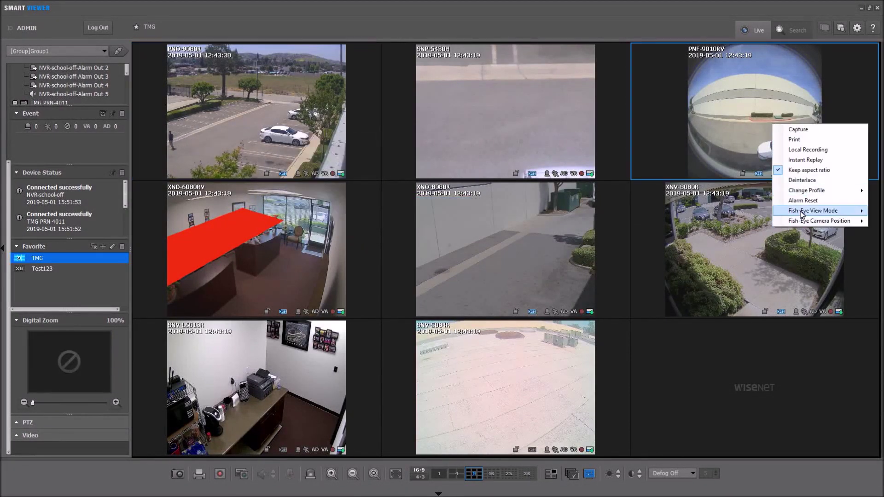
Step: Set the PNF-9010RV fisheye camera's Fish-Eye Camera Position mounting option
left_click(671, 137)
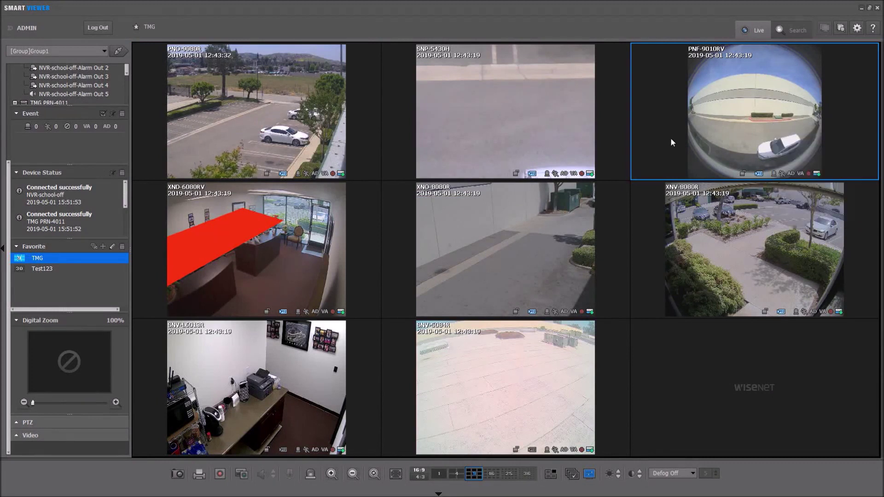
right_click(691, 127)
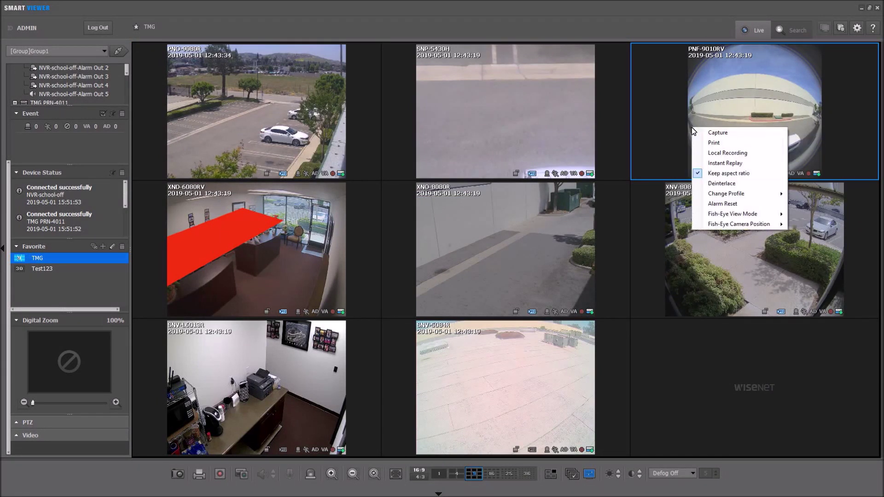
mouse_move(724, 225)
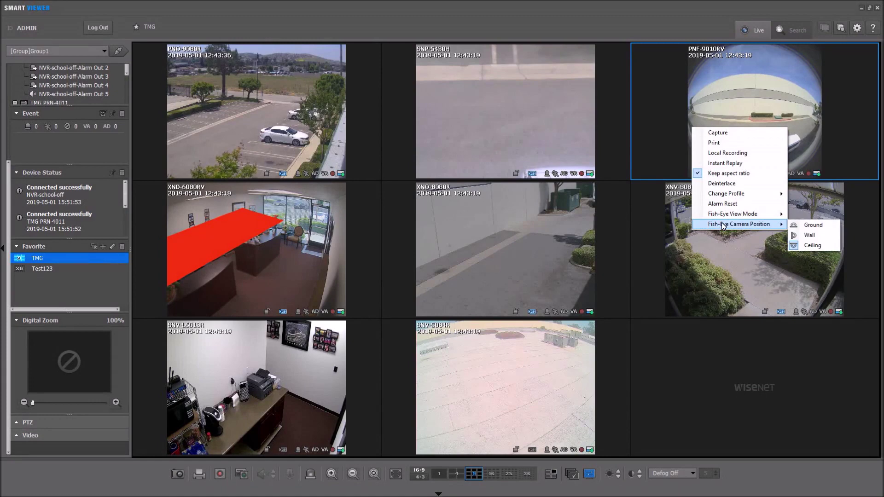
left_click(802, 237)
Step: Switch the fisheye camera to a different Fish-Eye View Mode so its feed fills the tile
right_click(710, 167)
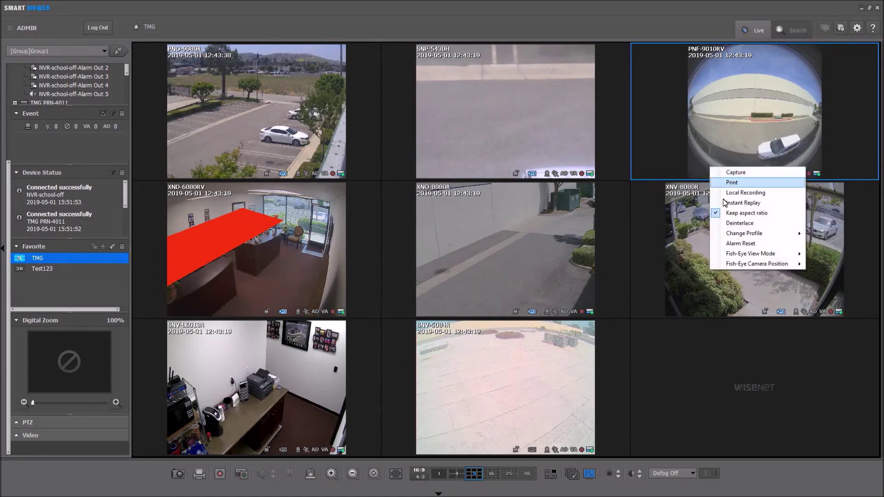
mouse_move(730, 253)
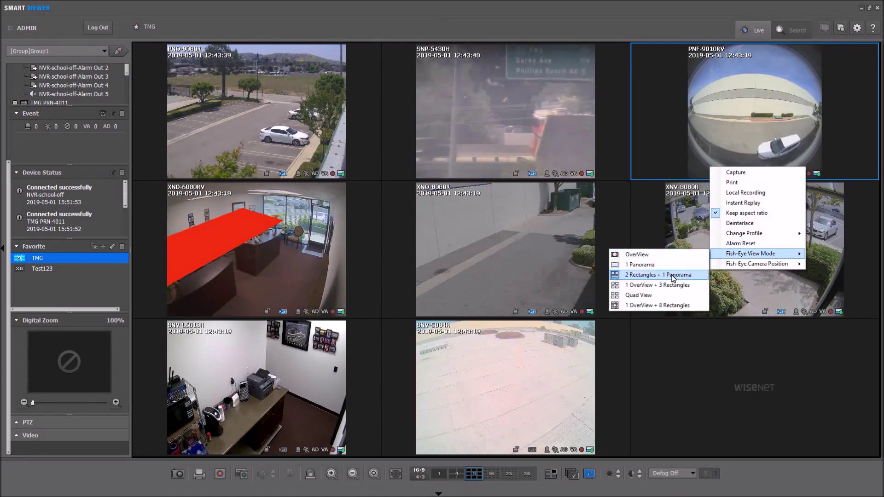
left_click(644, 272)
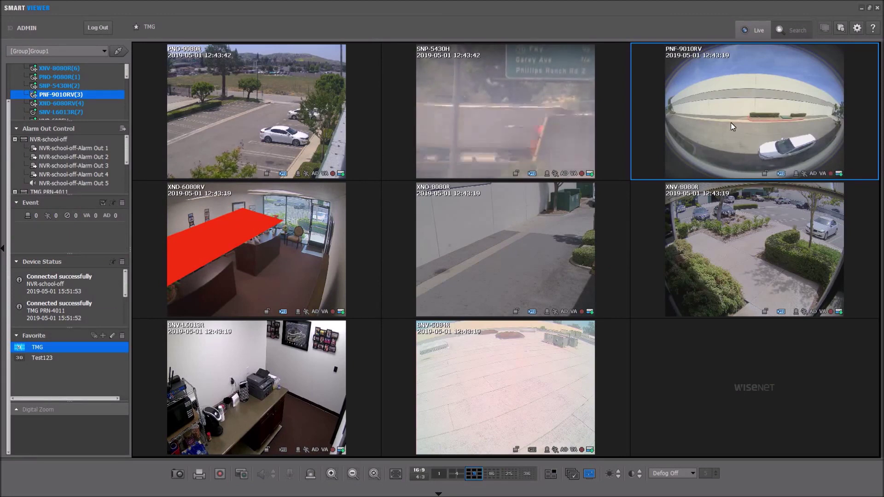
right_click(728, 120)
mouse_move(764, 208)
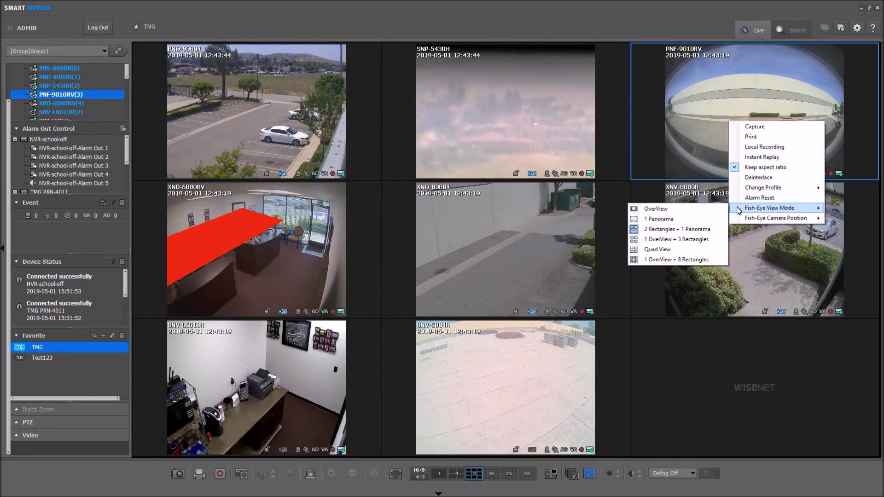